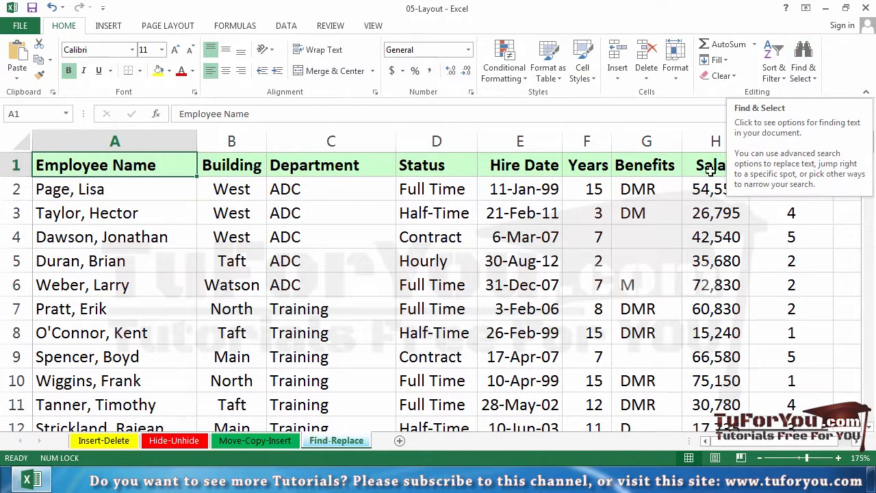
pyautogui.click(711, 191)
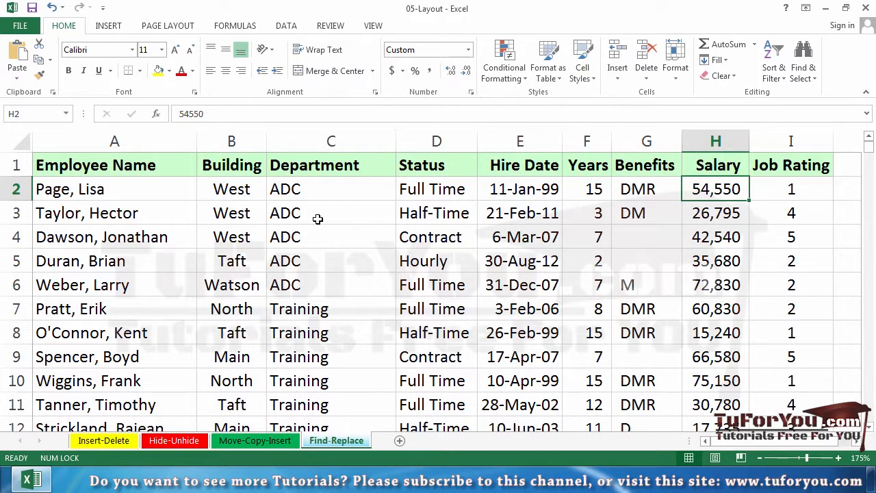
pyautogui.click(317, 219)
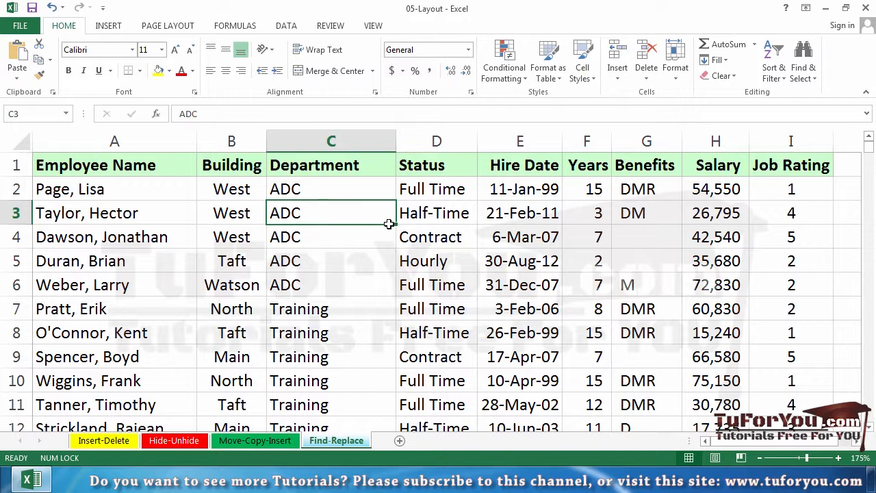
pyautogui.moveTo(389, 221); pyautogui.dragTo(467, 333)
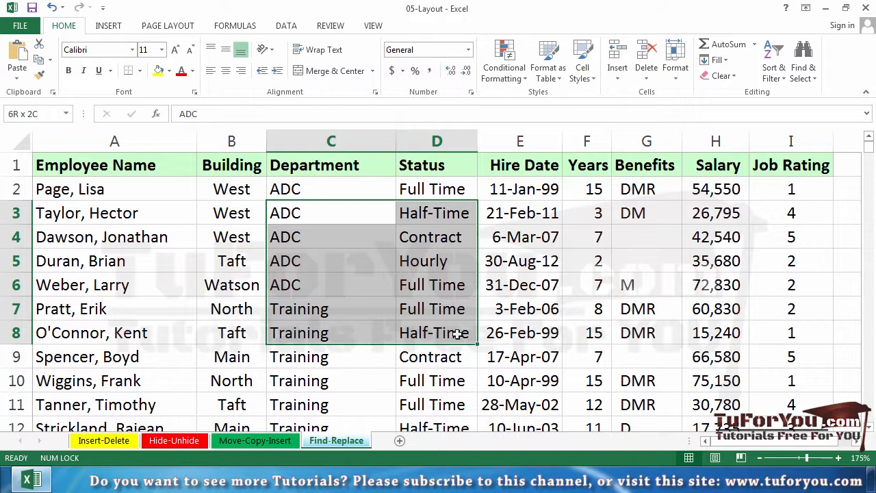
pyautogui.moveTo(457, 334); pyautogui.dragTo(457, 333)
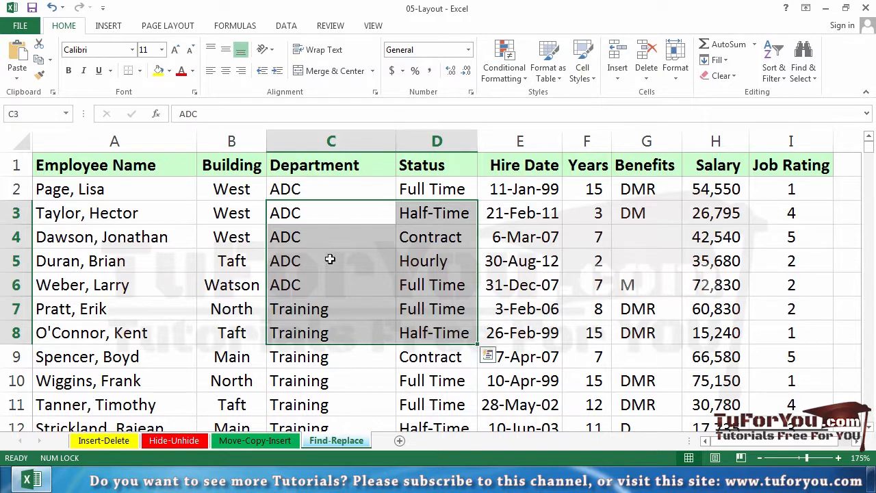
pyautogui.rightClick(376, 288)
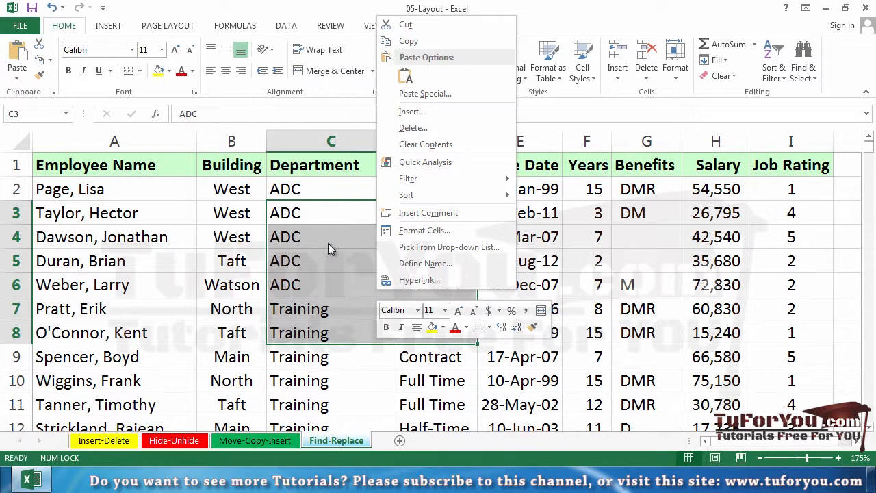
pyautogui.click(121, 141)
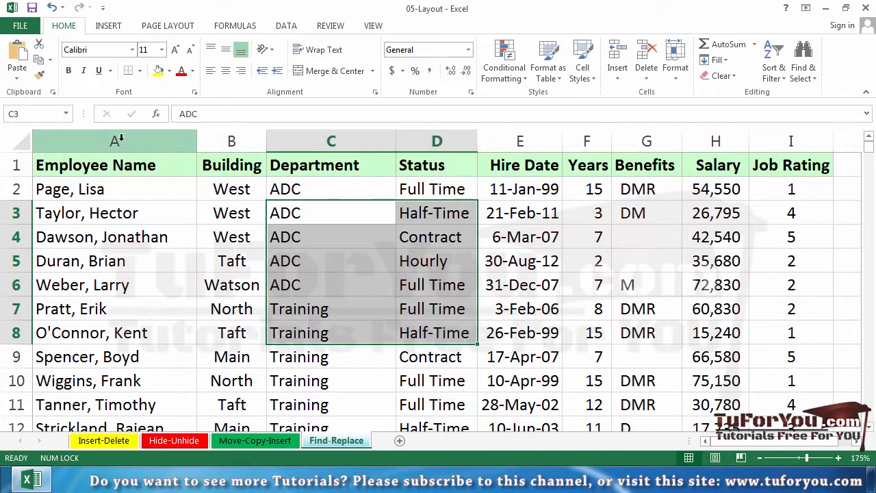
# Find all entries in the Employee Name column that contain the short first name written in lowercase.
pyautogui.click(120, 141)
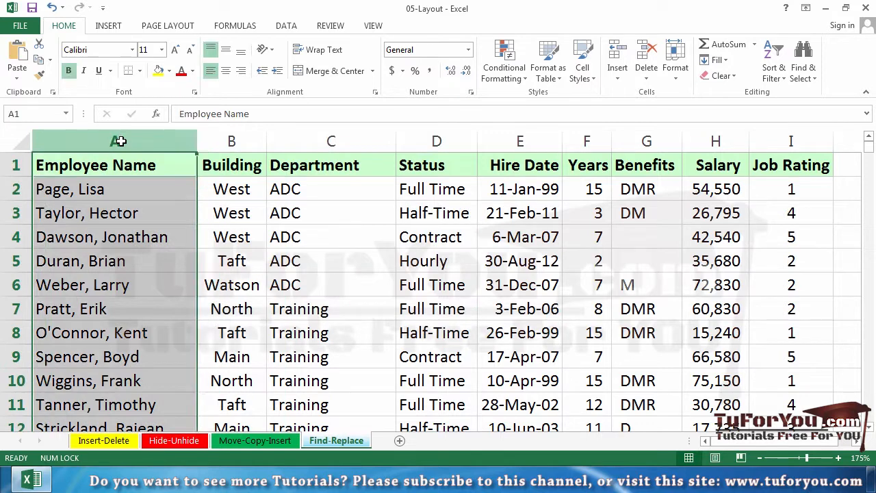
pyautogui.click(803, 80)
pyautogui.click(825, 97)
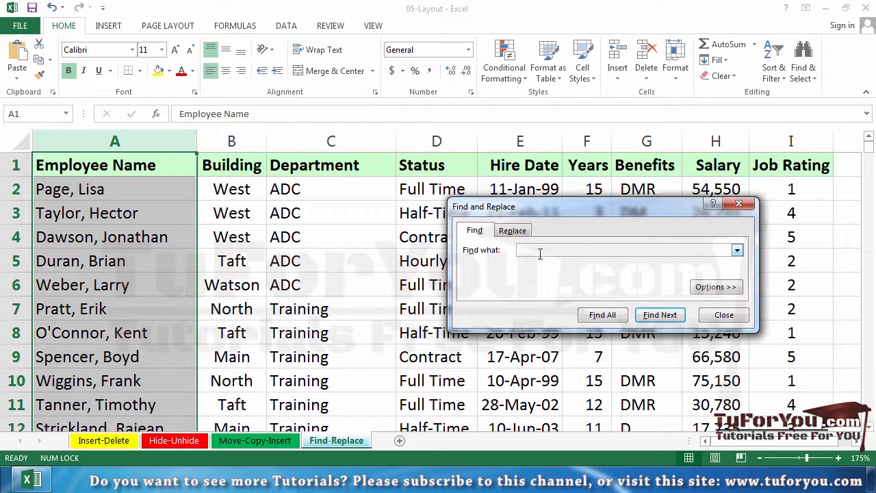
pyautogui.click(483, 230)
pyautogui.click(536, 249)
pyautogui.write('rick')
pyautogui.click(605, 314)
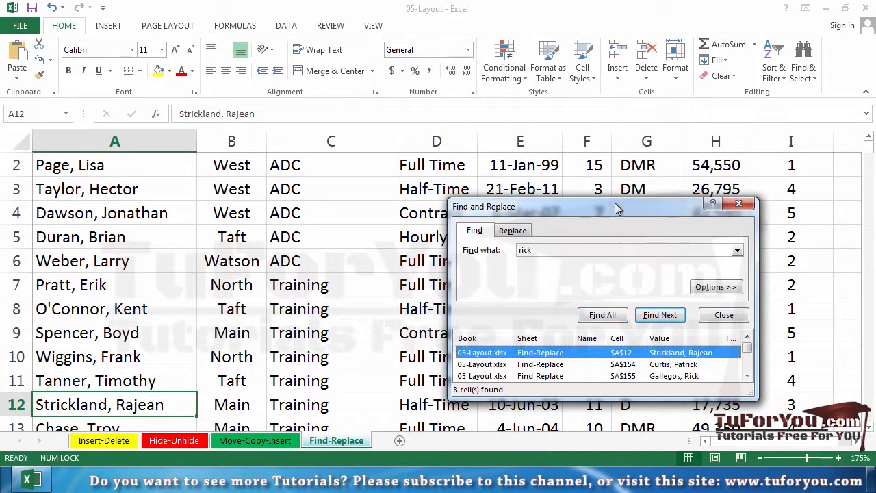
# Reposition and enlarge the Find and Replace dialog so the whole list of results fits.
pyautogui.moveTo(609, 206); pyautogui.dragTo(580, 125)
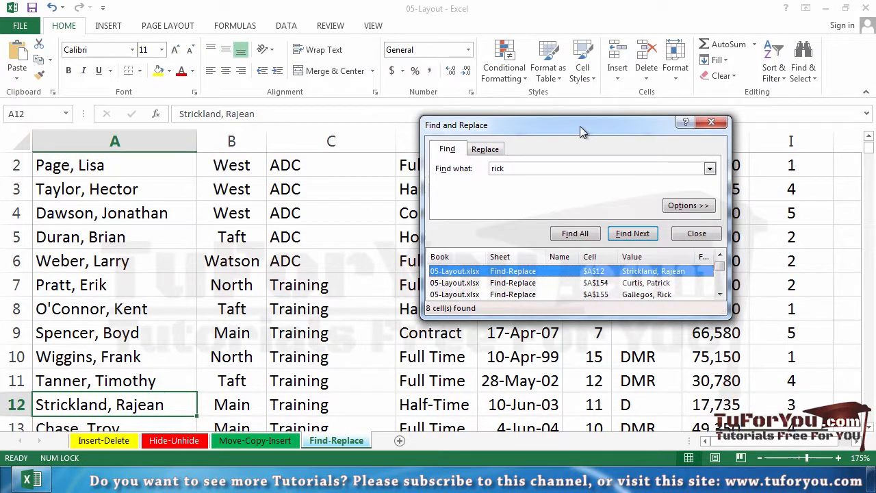
pyautogui.moveTo(729, 318); pyautogui.dragTo(782, 460)
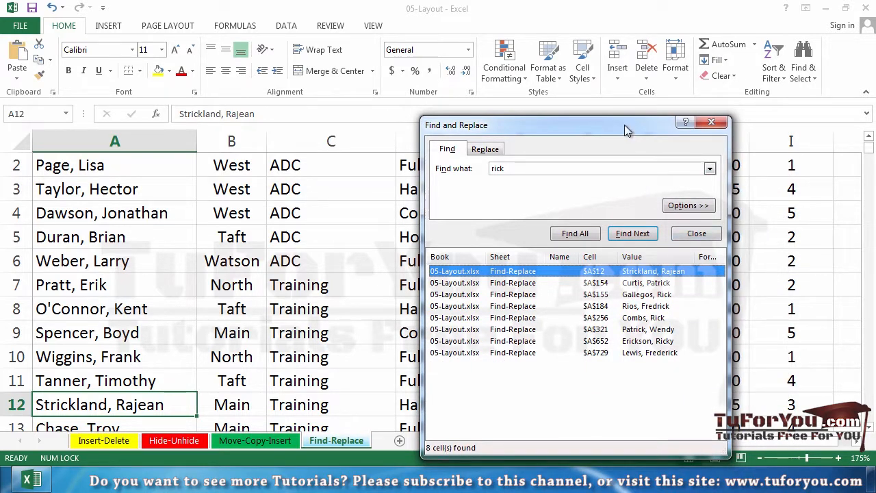
pyautogui.moveTo(624, 124); pyautogui.dragTo(593, 42)
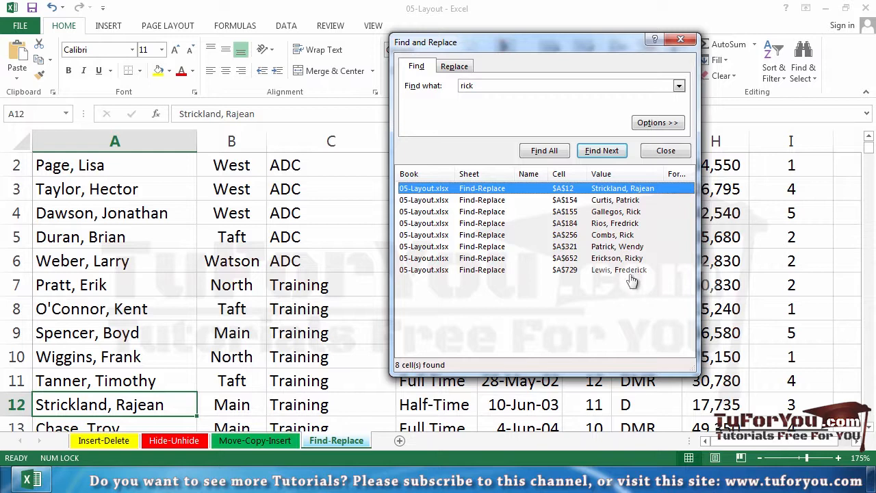
# Capitalise the first letter of the searched name, turn on Match case, and find all matches within the sheet.
pyautogui.doubleClick(462, 89)
pyautogui.click(461, 90)
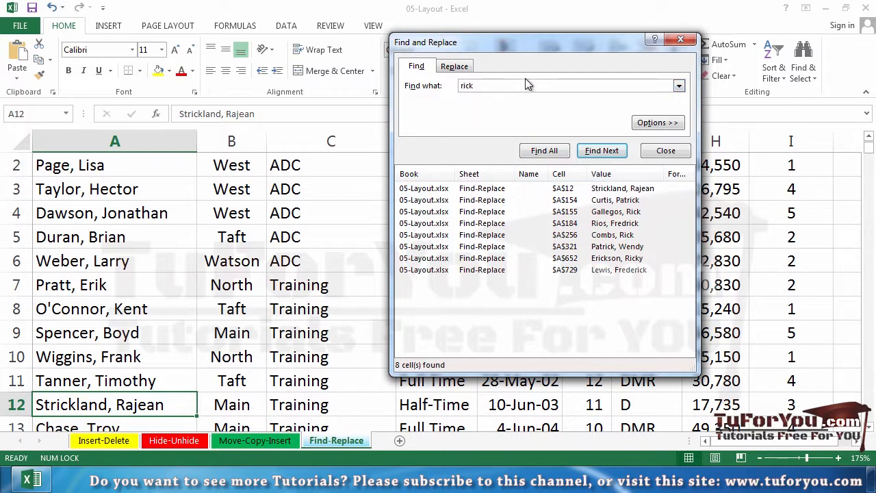
pyautogui.press('Delete')
pyautogui.write('R')
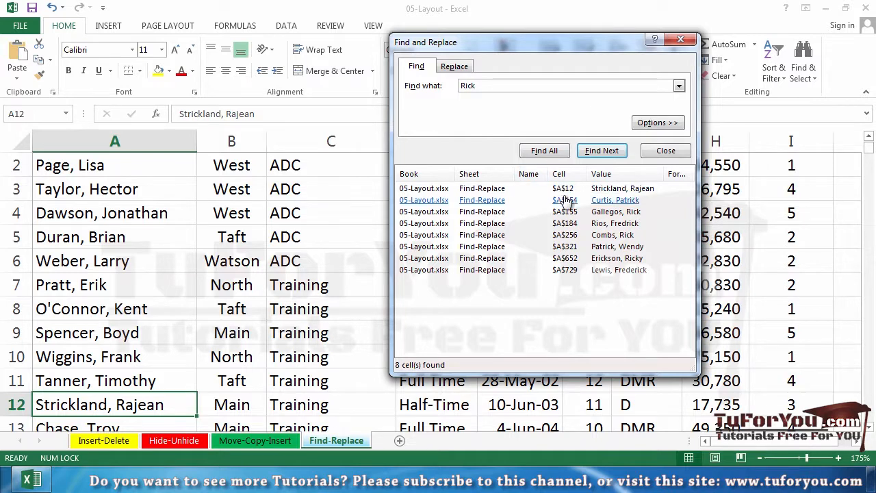
pyautogui.click(655, 122)
pyautogui.click(538, 121)
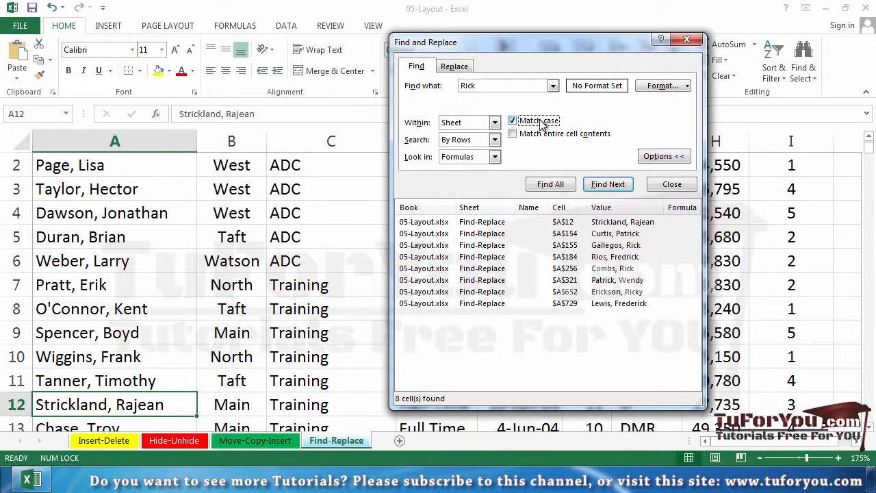
pyautogui.click(673, 156)
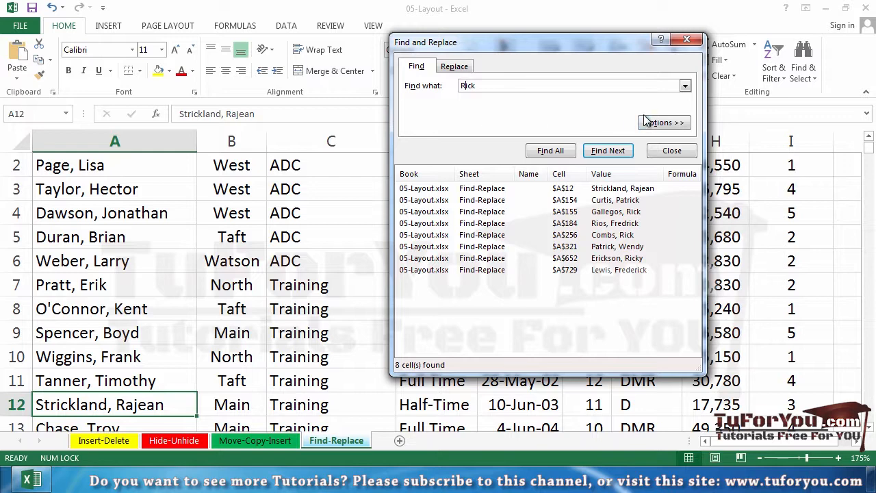
pyautogui.click(663, 123)
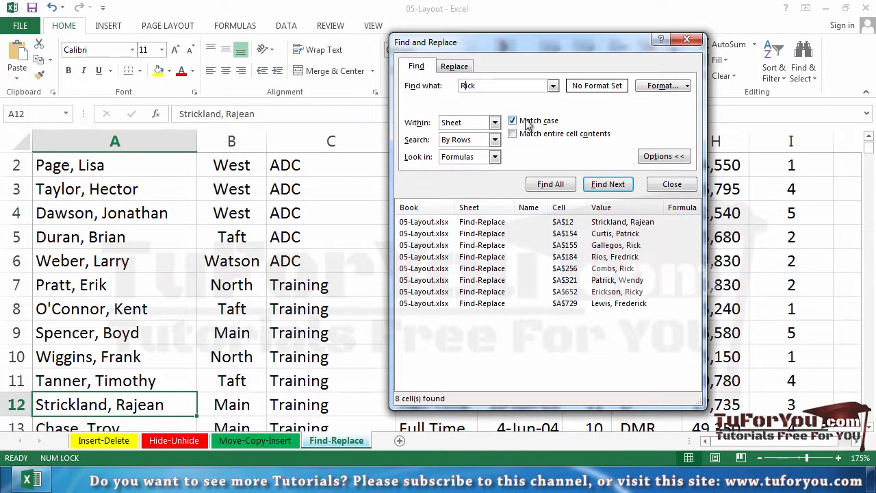
pyautogui.click(553, 184)
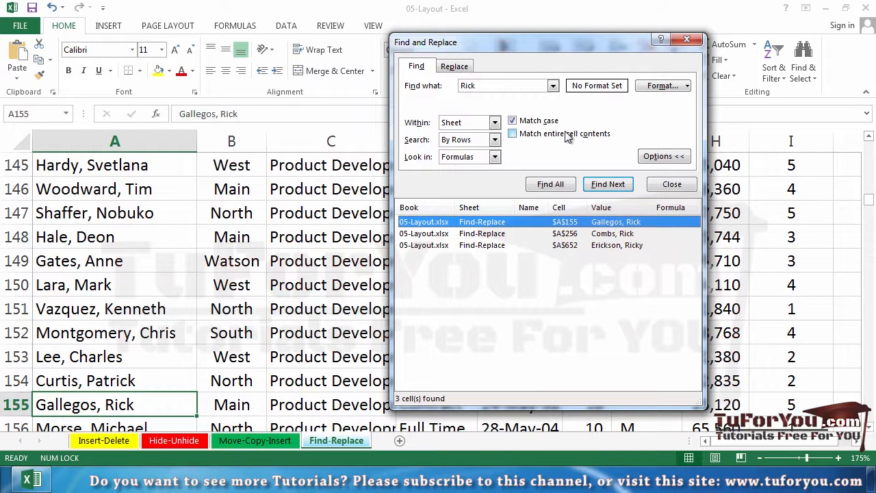
# Move the Find and Replace dialog clear of the Status column and select cell D3 on the Find-Replace sheet.
pyautogui.moveTo(524, 44); pyautogui.dragTo(686, 35)
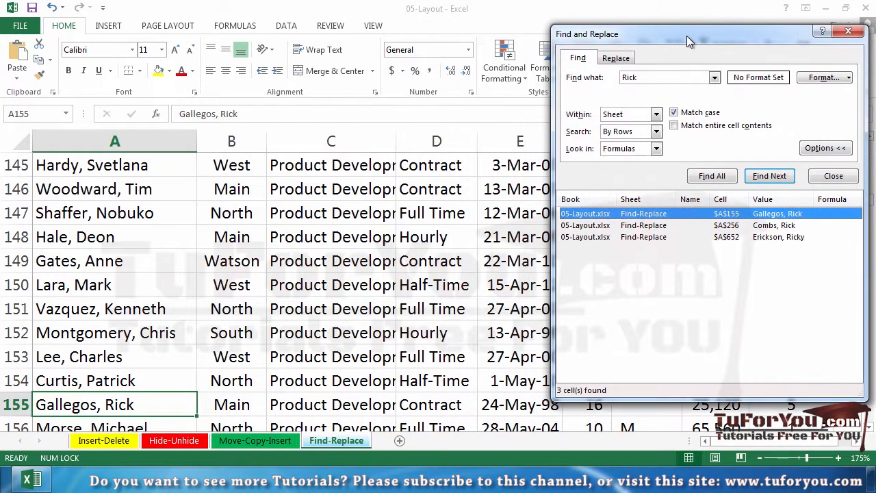
pyautogui.click(445, 227)
pyautogui.scroll(20, 445, 226)
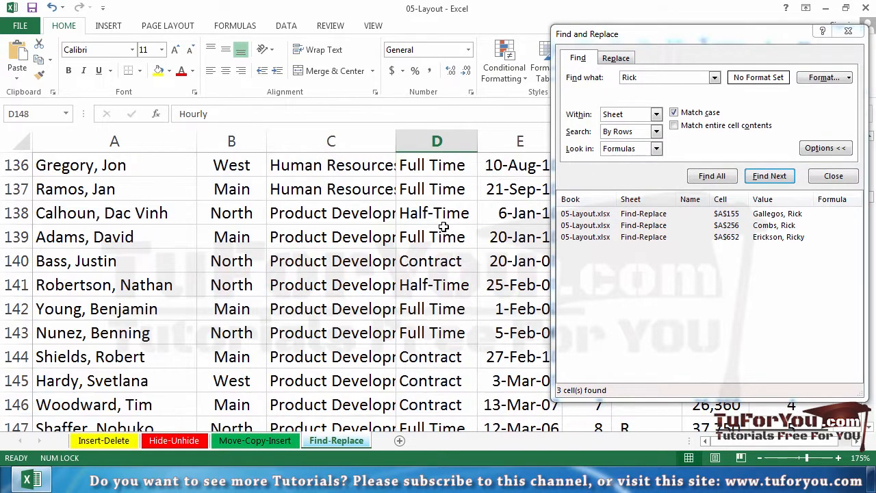
pyautogui.scroll(10, 439, 217)
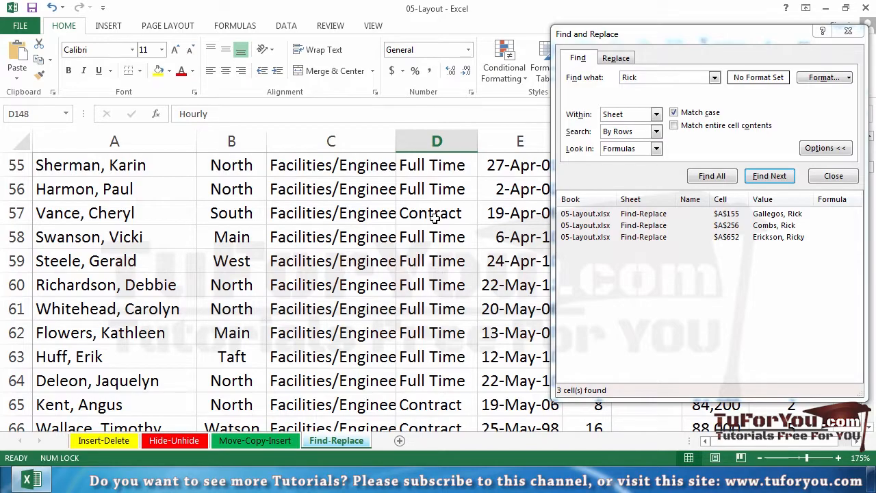
pyautogui.scroll(9, 431, 215)
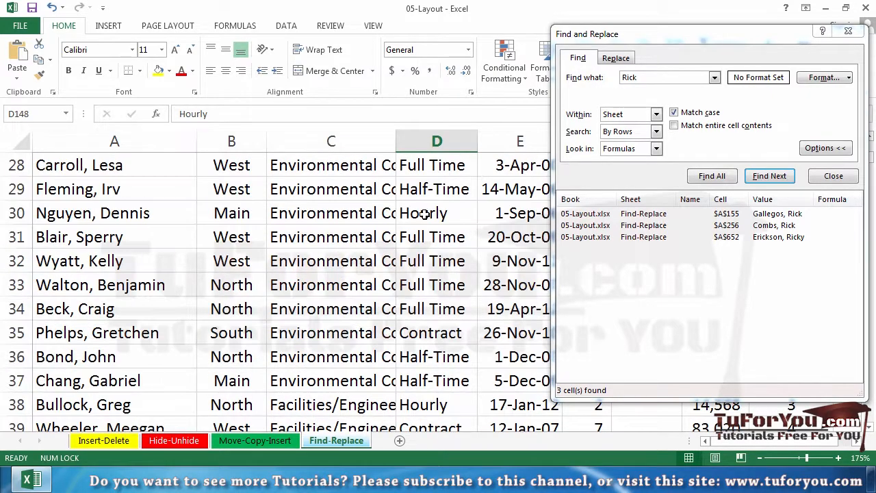
pyautogui.scroll(9, 428, 218)
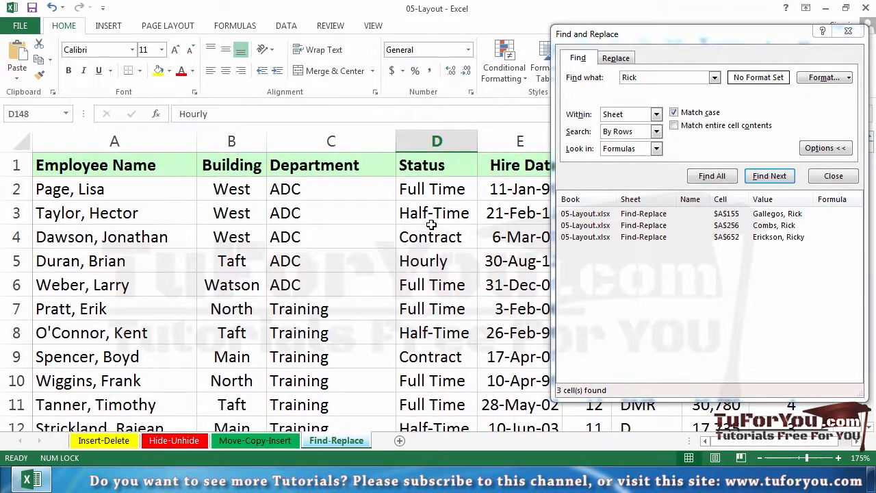
pyautogui.click(442, 217)
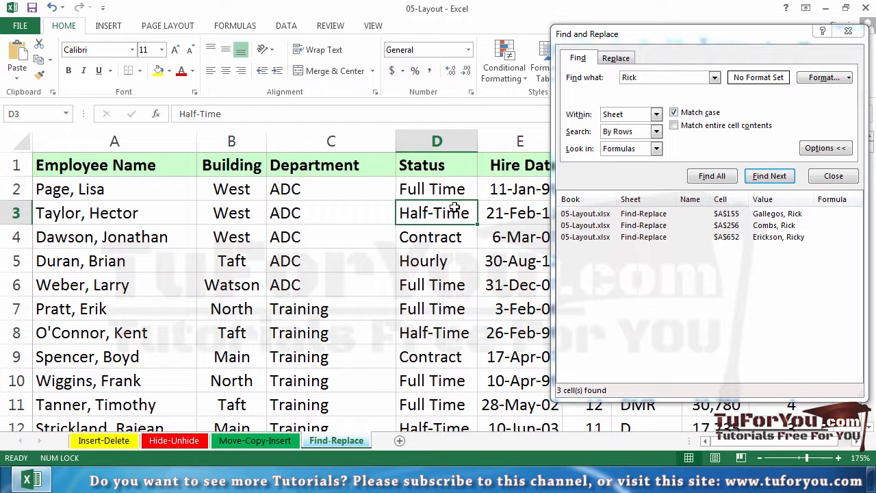
# Replace every case-matched "Half" in the sheet with "Part" and dismiss the completion message.
pyautogui.click(646, 77)
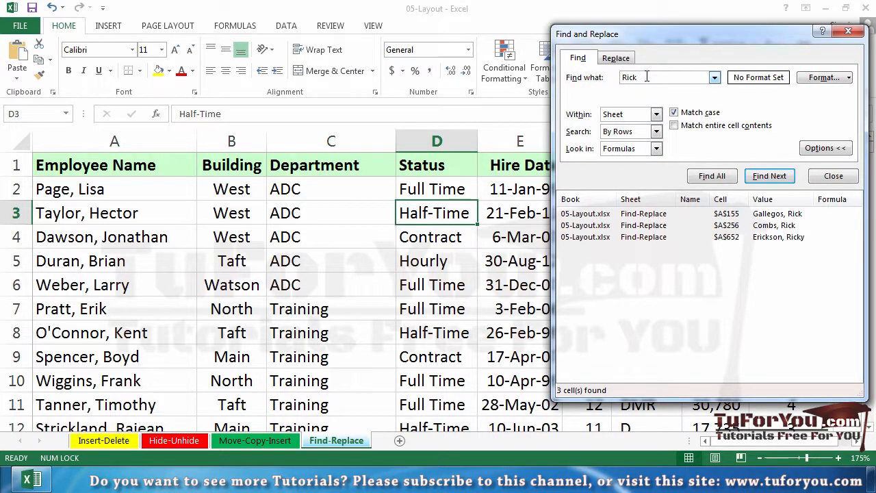
pyautogui.moveTo(647, 77); pyautogui.dragTo(601, 76)
pyautogui.write('Half')
pyautogui.click(611, 60)
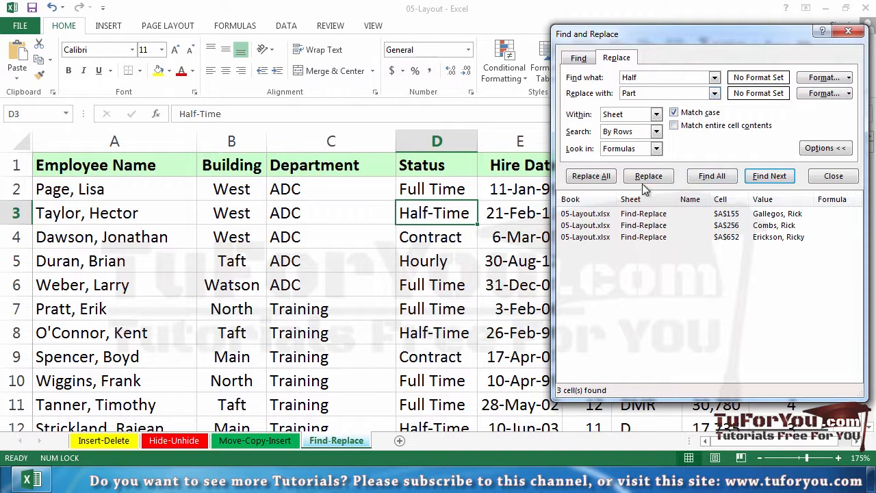
pyautogui.click(604, 176)
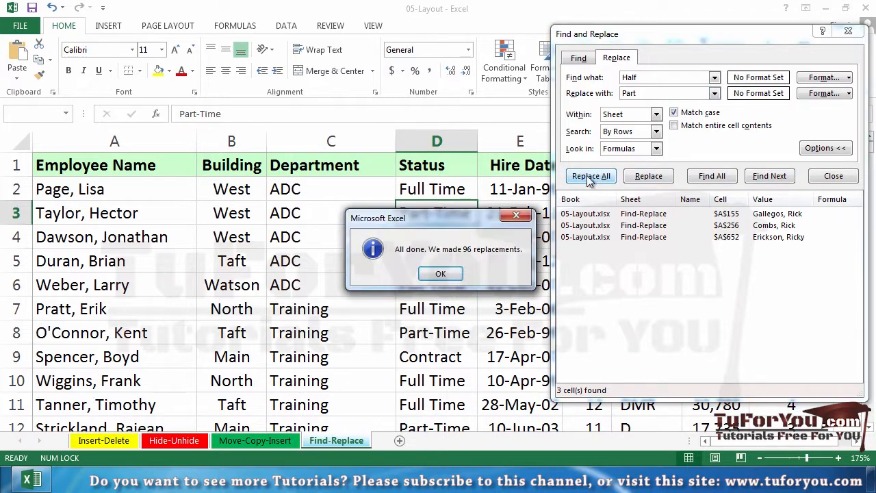
pyautogui.moveTo(439, 230); pyautogui.dragTo(687, 250)
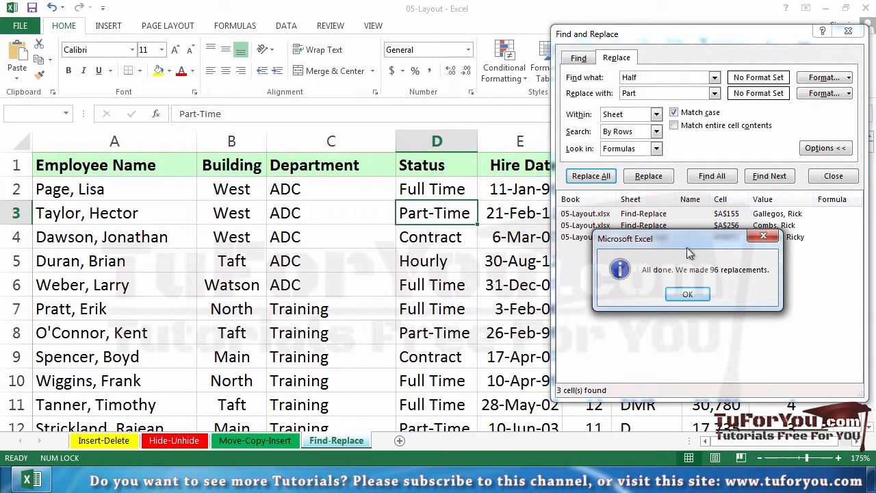
pyautogui.click(687, 295)
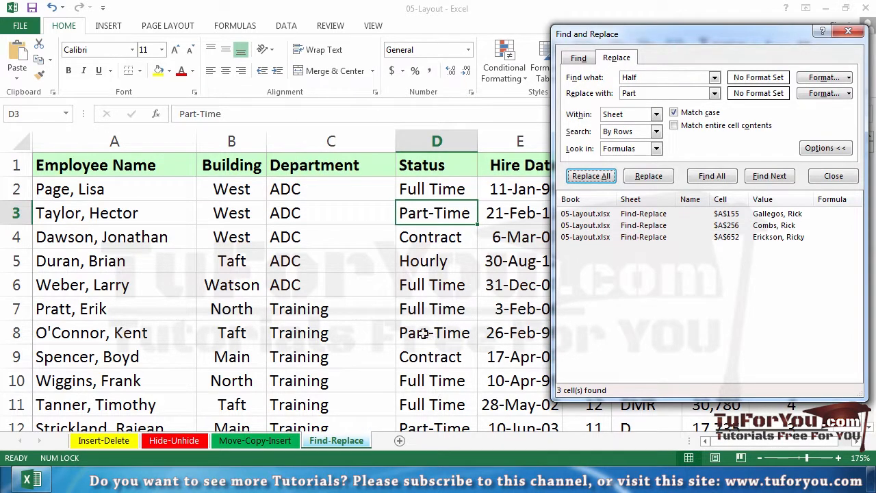
# Examine the Status column for the replaced entries and the yellow-filled Hourly cells, including D17, and return to the first row.
pyautogui.click(434, 287)
pyautogui.scroll(-10, 423, 276)
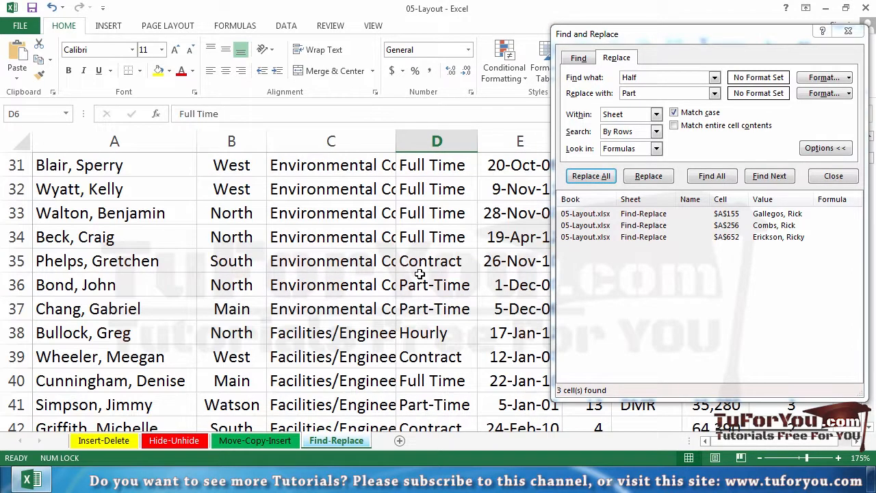
pyautogui.scroll(5, 419, 274)
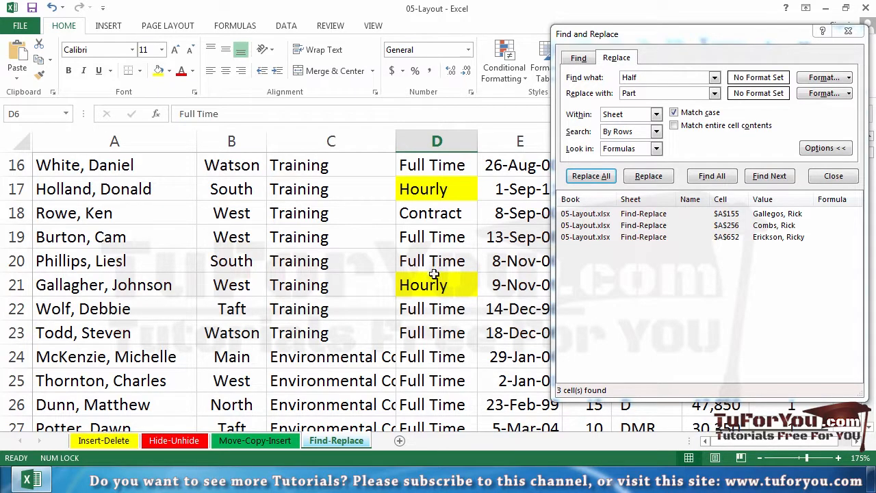
pyautogui.scroll(-4, 451, 323)
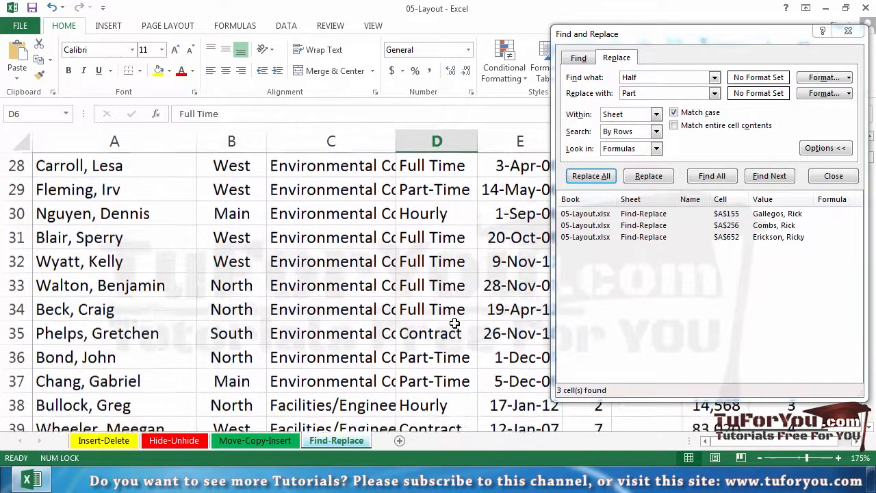
pyautogui.scroll(4, 450, 322)
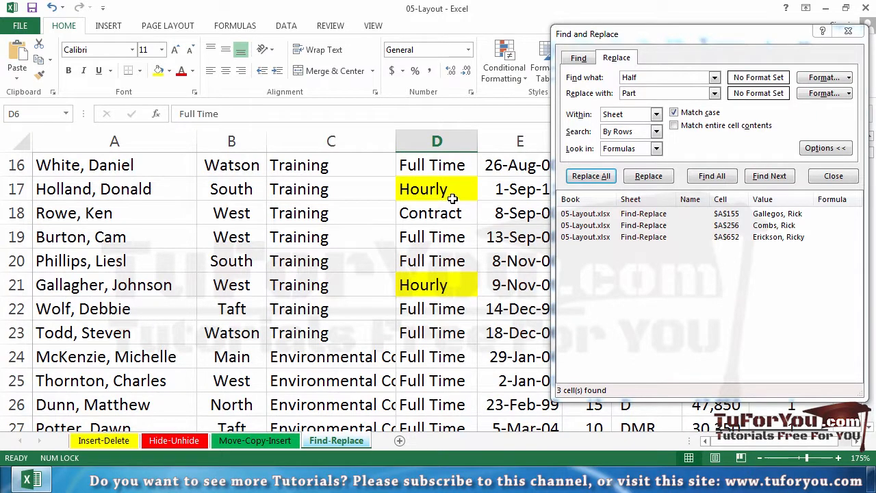
pyautogui.click(453, 196)
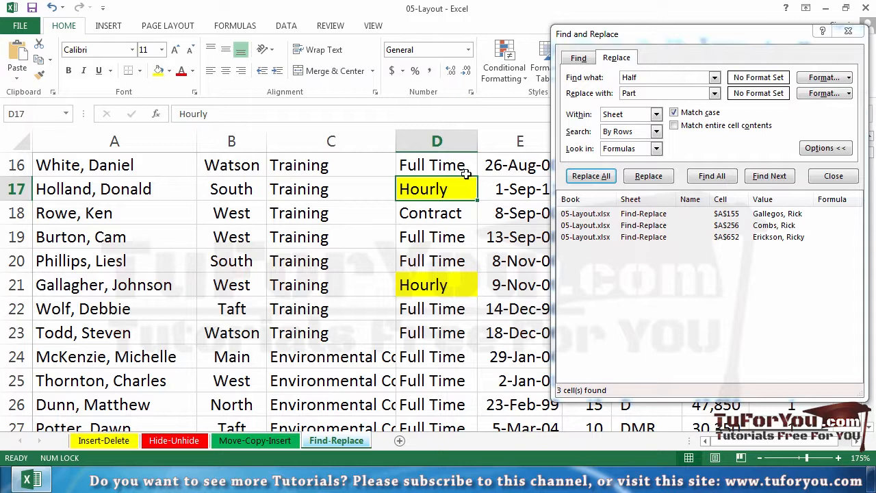
pyautogui.scroll(4, 434, 204)
pyautogui.scroll(1, 433, 204)
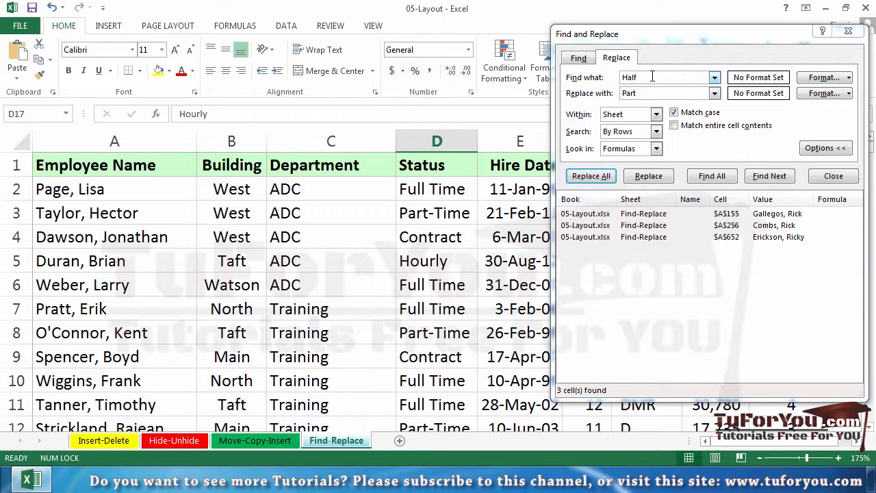
# Set the replacement to look for "Hourly" and substitute "Contract".
pyautogui.moveTo(652, 77); pyautogui.dragTo(616, 80)
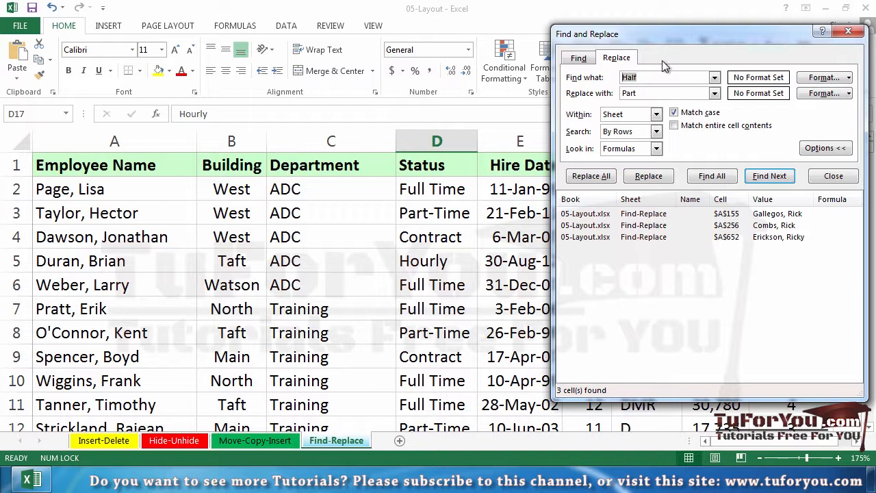
pyautogui.write('Hourly')
pyautogui.press('Tab')
pyautogui.write('Contract')
# Set the find format to a yellow fill and the replacement format to a light blue fill.
pyautogui.click(823, 78)
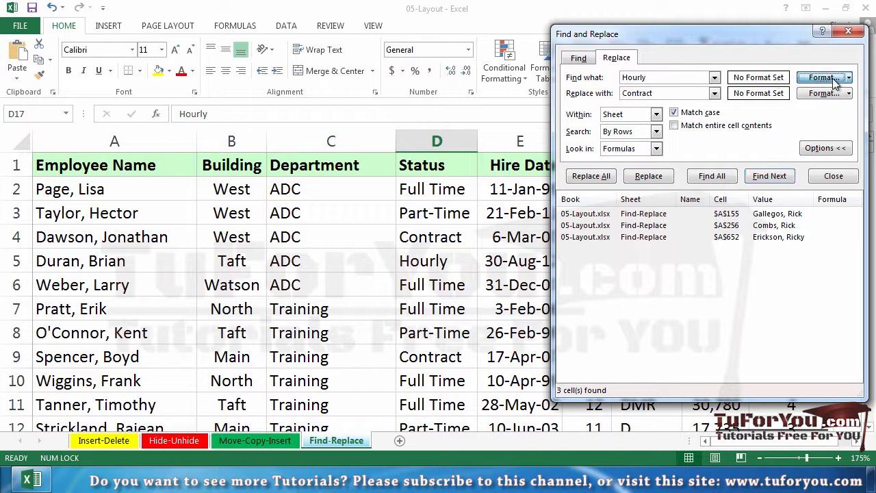
pyautogui.click(480, 238)
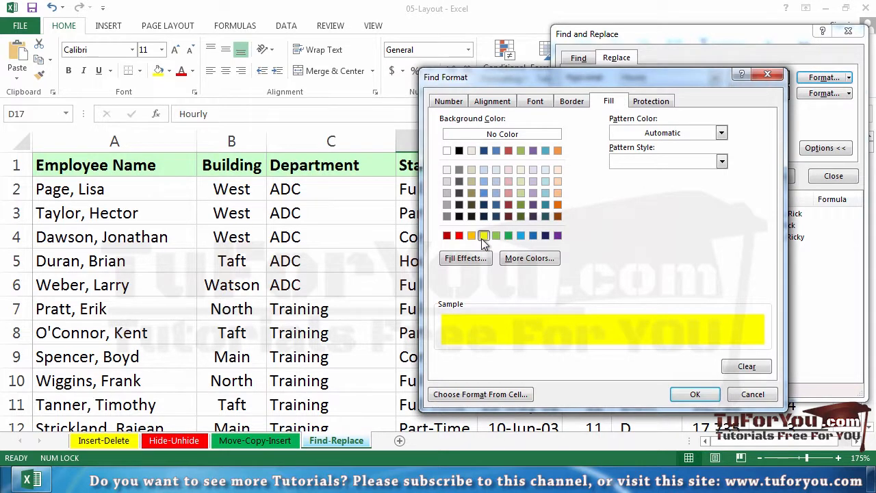
pyautogui.click(693, 393)
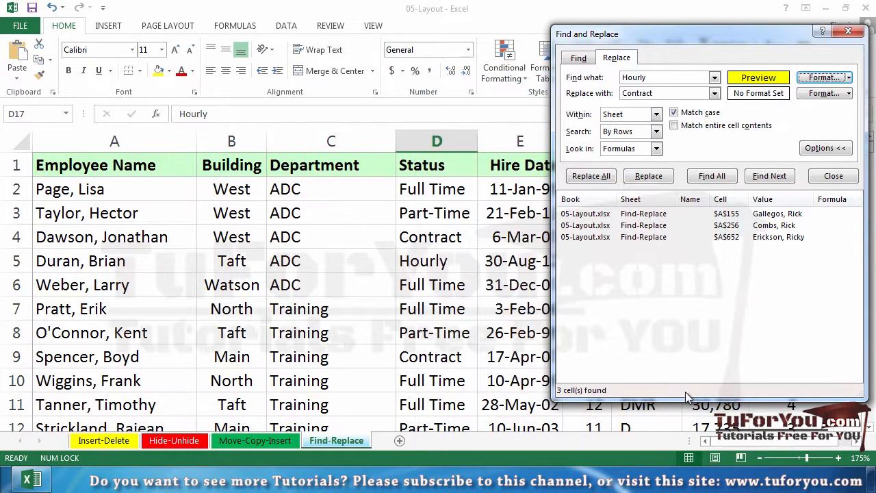
pyautogui.click(848, 93)
pyautogui.click(786, 110)
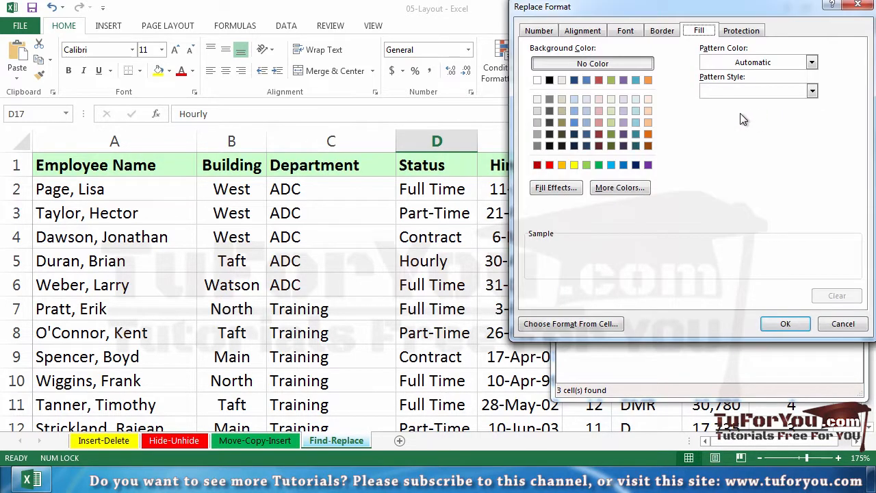
pyautogui.click(623, 165)
pyautogui.click(611, 165)
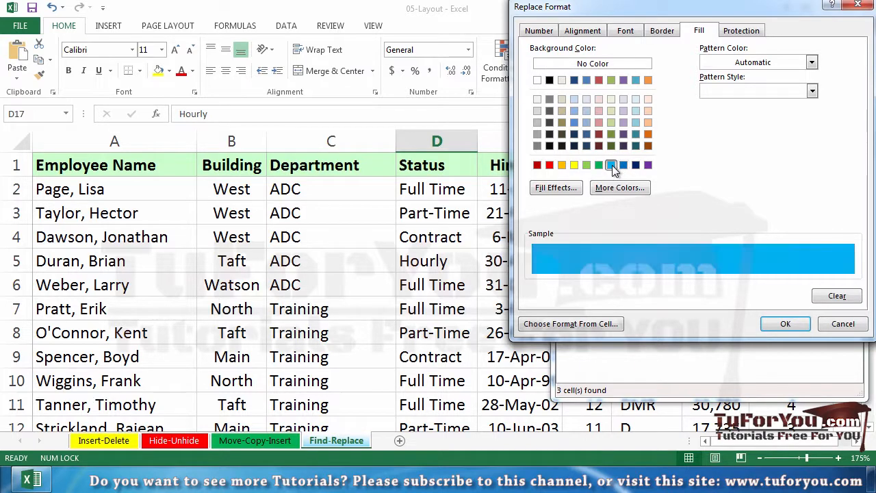
pyautogui.click(780, 325)
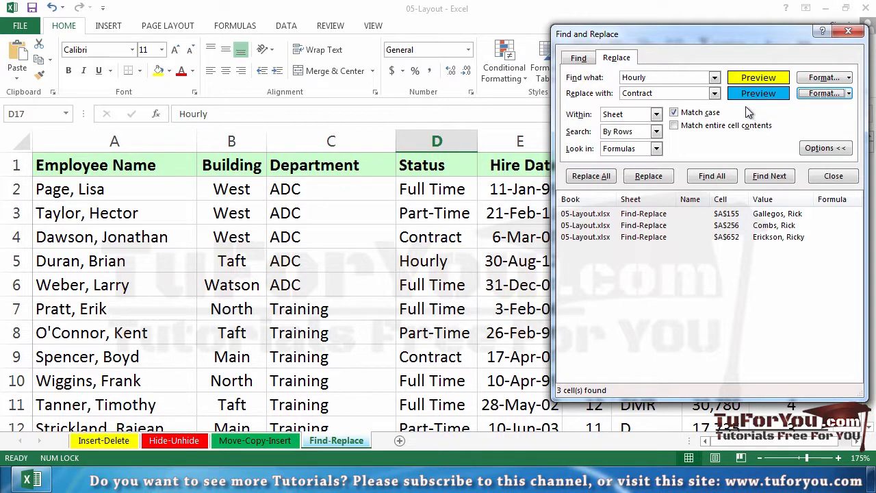
# Replace all yellow-filled "Hourly" entries with light-blue "Contract", then check cells D17 and D21 in the Status column.
pyautogui.click(608, 176)
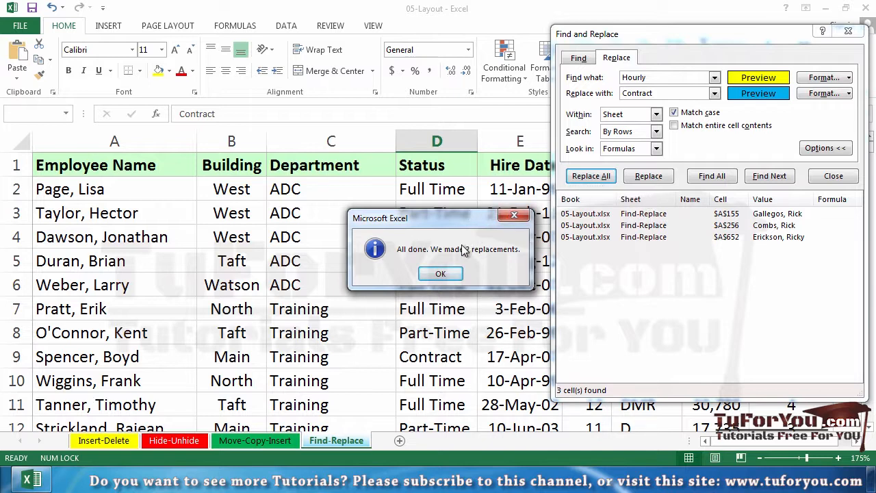
pyautogui.click(441, 274)
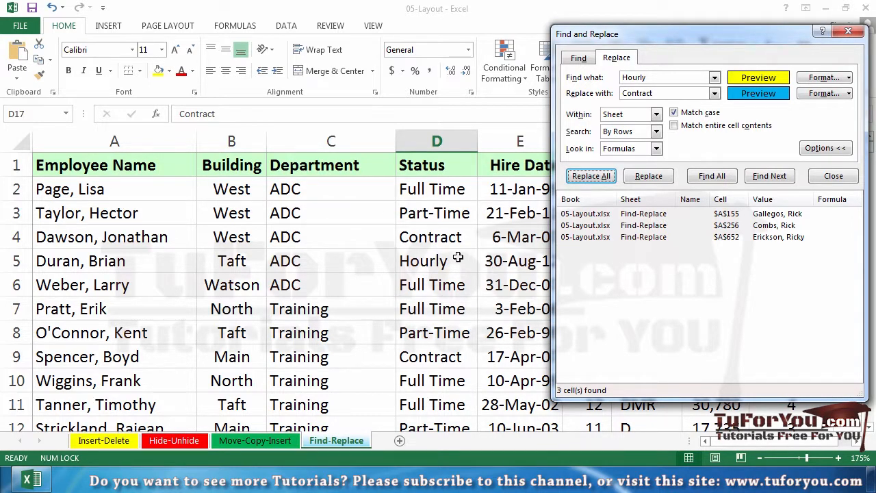
pyautogui.scroll(-5, 457, 257)
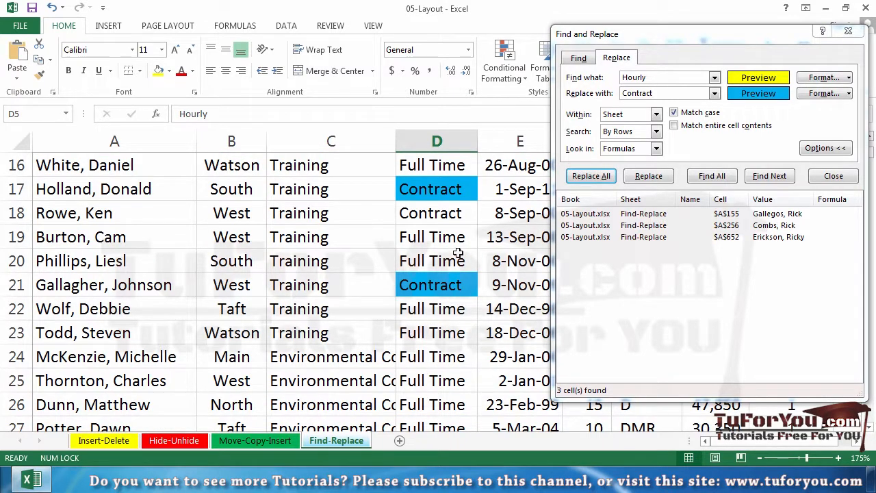
pyautogui.click(467, 197)
pyautogui.click(453, 284)
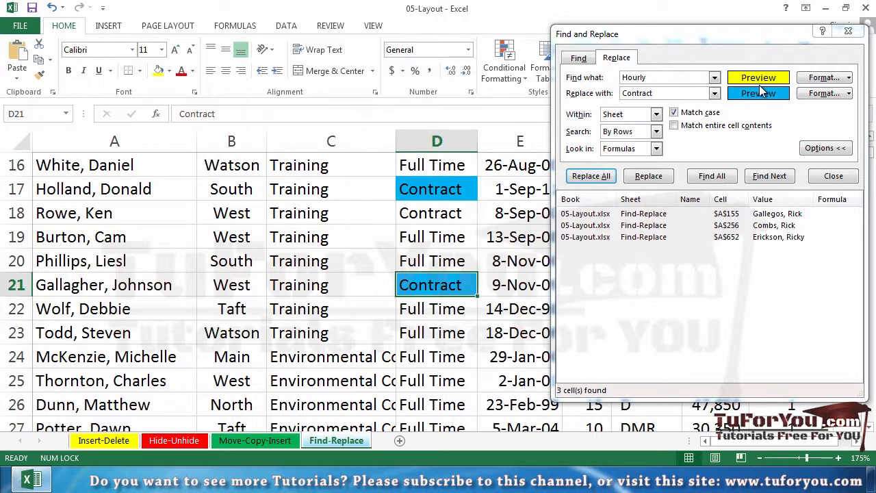
pyautogui.click(848, 32)
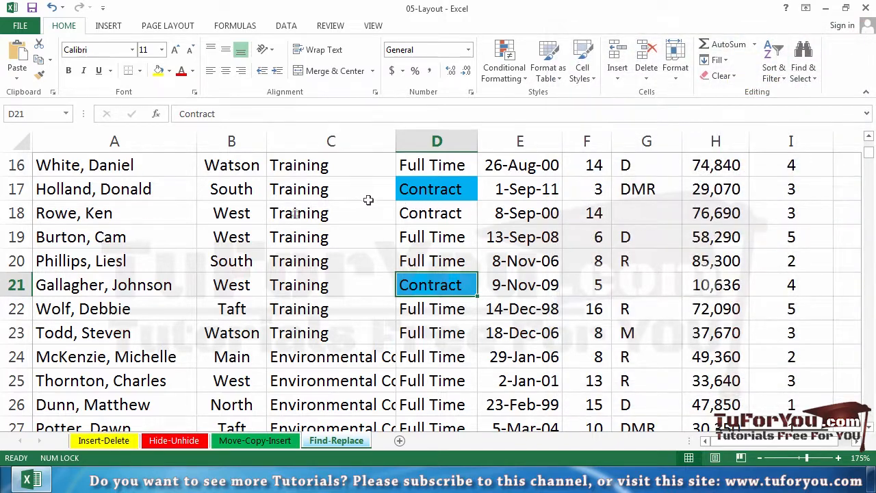
# Select the Building column and reopen Replace, clearing both the find format and the replacement format.
pyautogui.scroll(5, 172, 196)
pyautogui.click(233, 140)
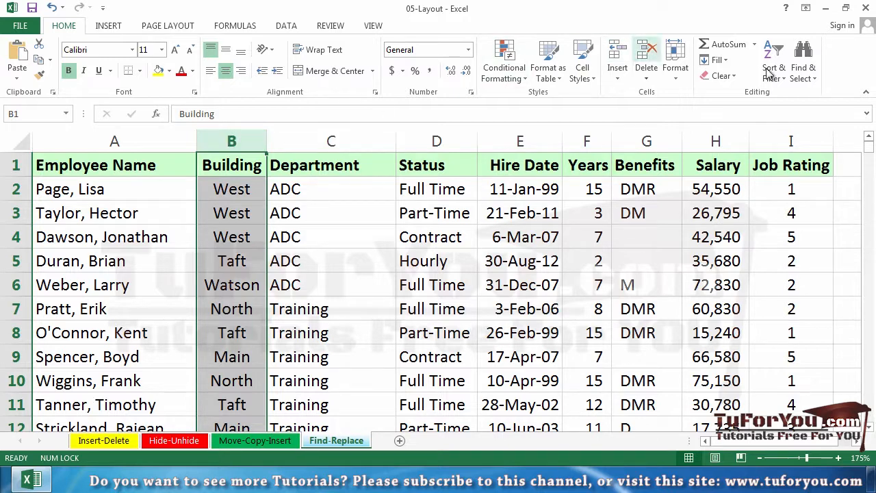
pyautogui.click(810, 74)
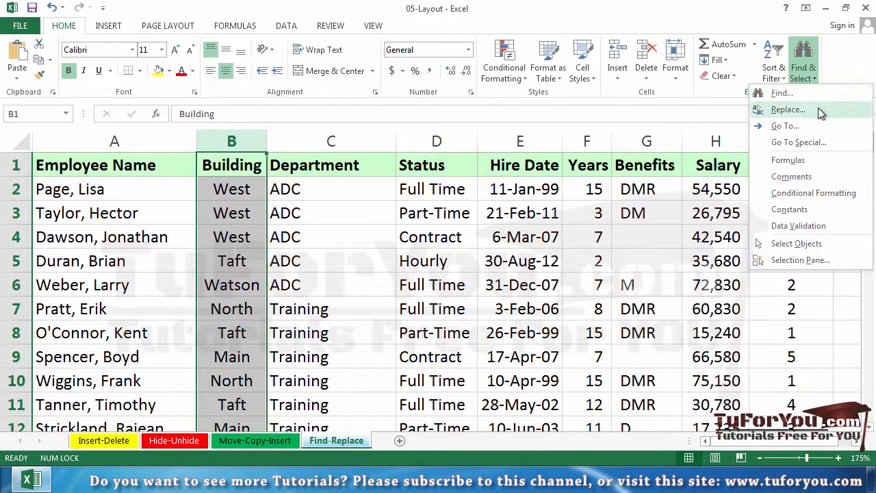
pyautogui.click(786, 109)
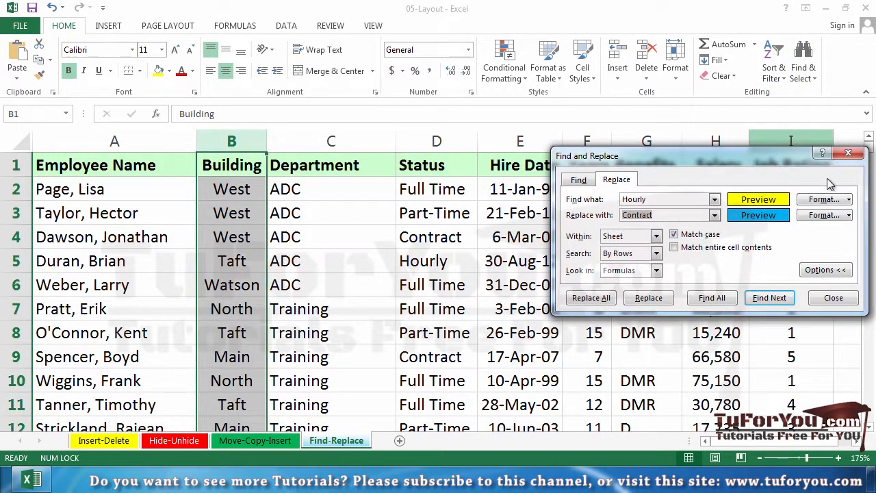
pyautogui.click(849, 200)
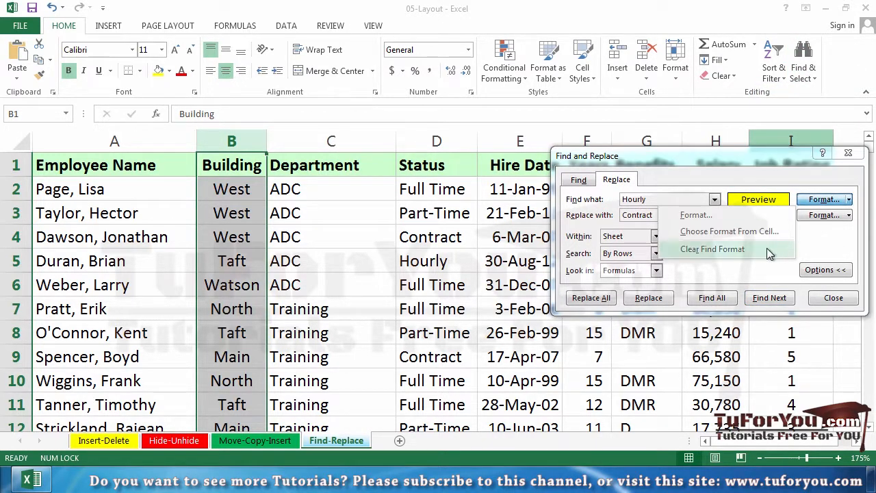
pyautogui.click(765, 251)
pyautogui.click(848, 215)
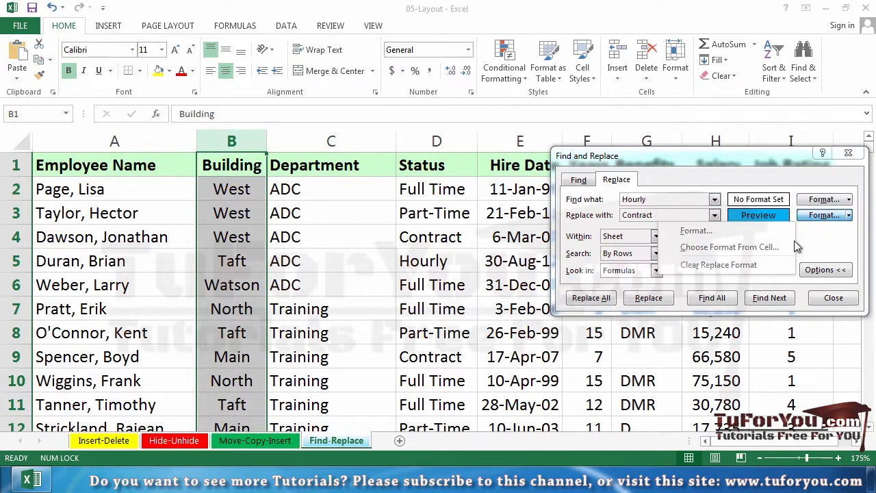
pyautogui.click(761, 265)
# Set "Taft" to be replaced with "Harding", matching entire cell contents with Match case turned off.
pyautogui.doubleClick(657, 199)
pyautogui.write('Taft')
pyautogui.press('Tab')
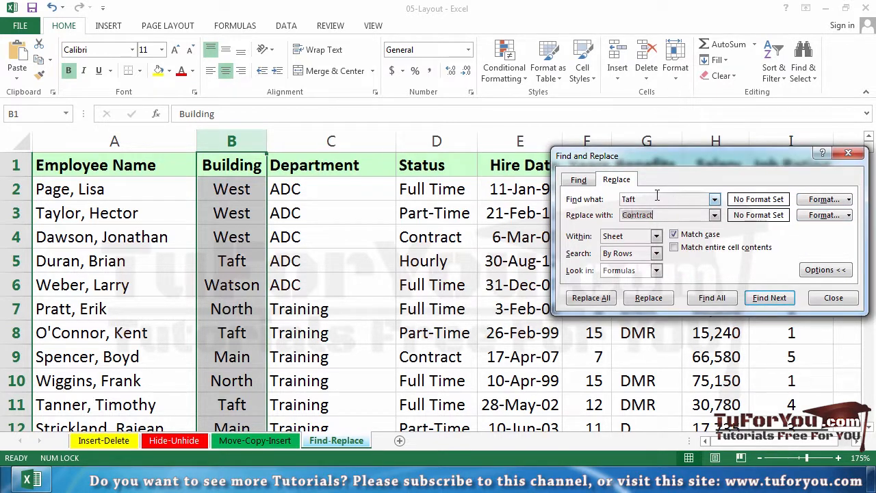
pyautogui.write('Harding')
pyautogui.click(720, 249)
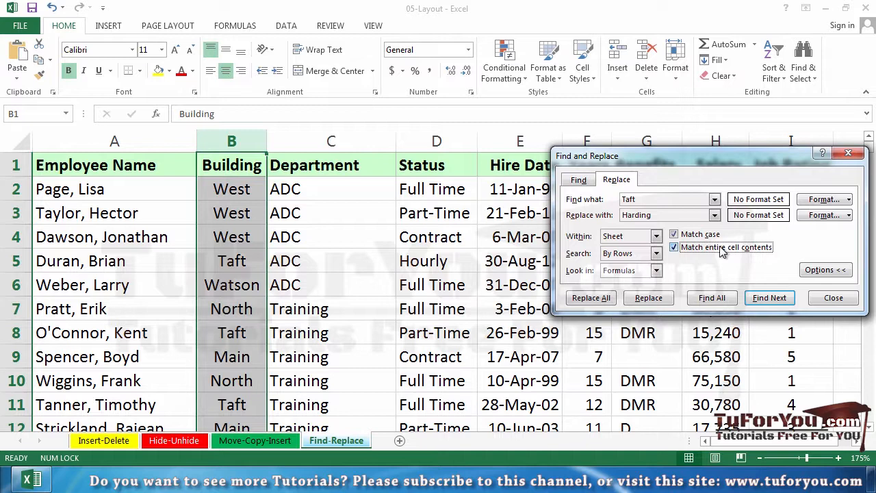
pyautogui.click(708, 235)
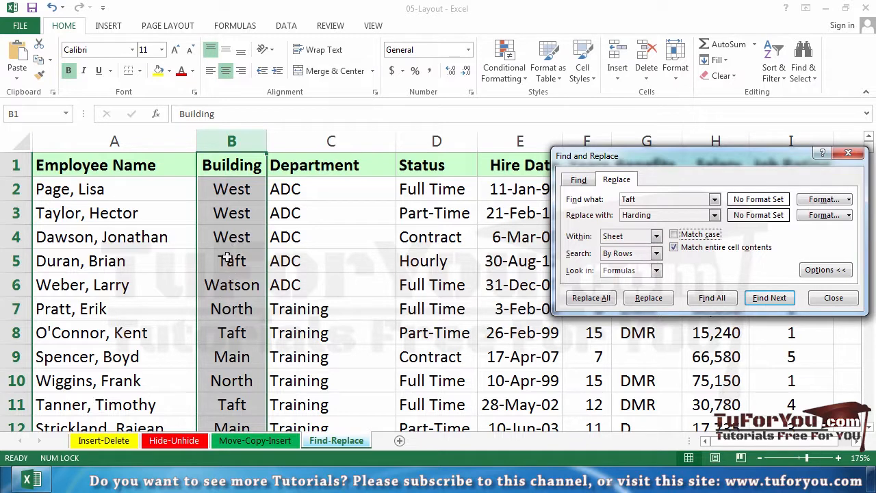
# Replace every "Taft" in the Building column with "Harding" and close the Find and Replace dialog.
pyautogui.click(596, 298)
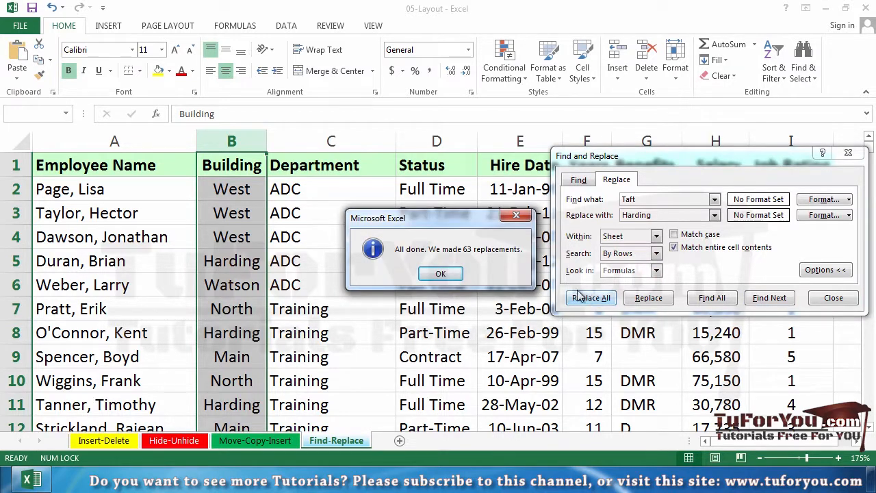
pyautogui.click(441, 274)
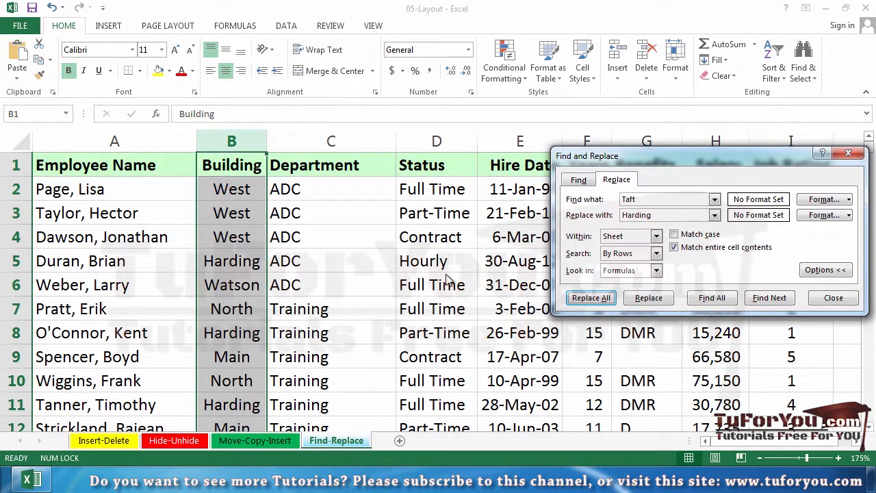
pyautogui.click(848, 156)
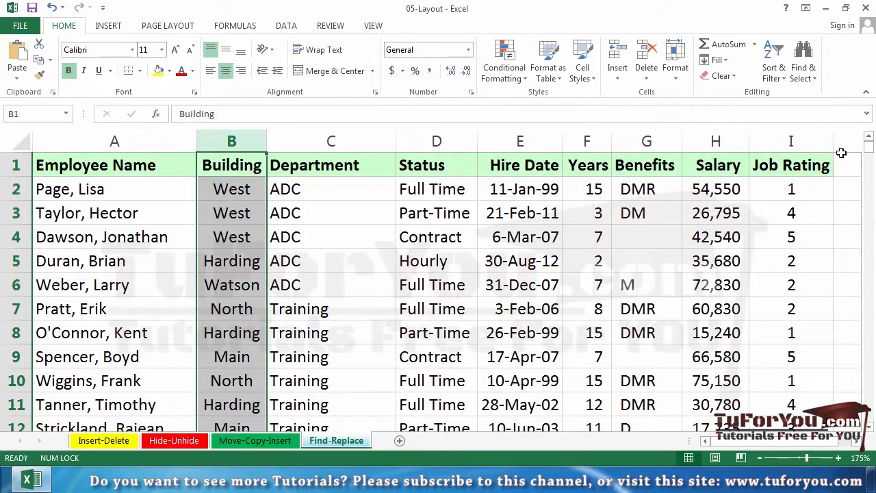